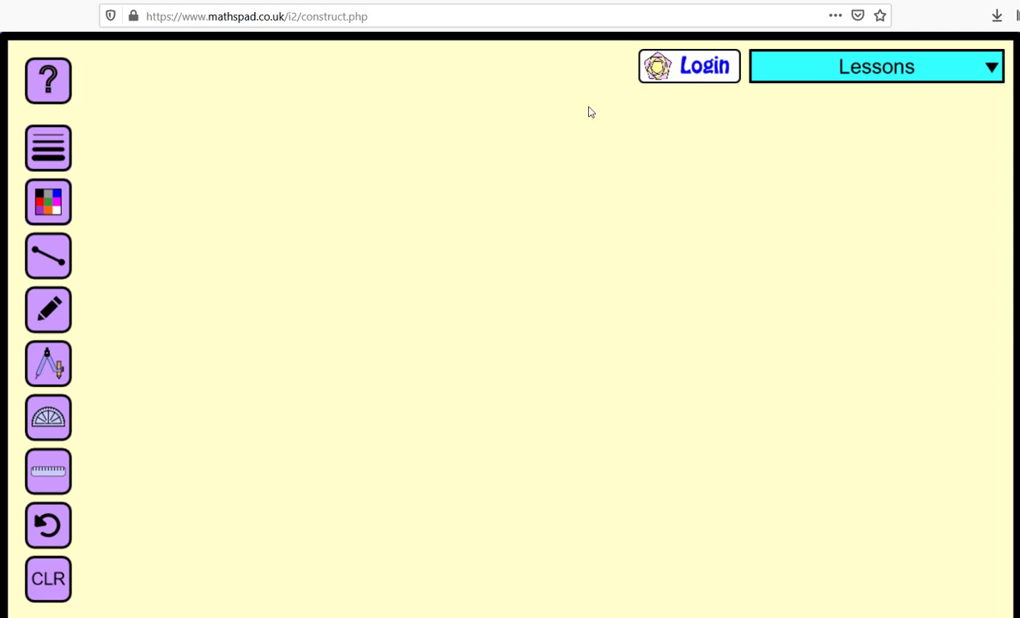
# Sketch several practice straight lines across the canvas with the line tool
pyautogui.hotkey('alt', 'Left')
pyautogui.click(49, 261)
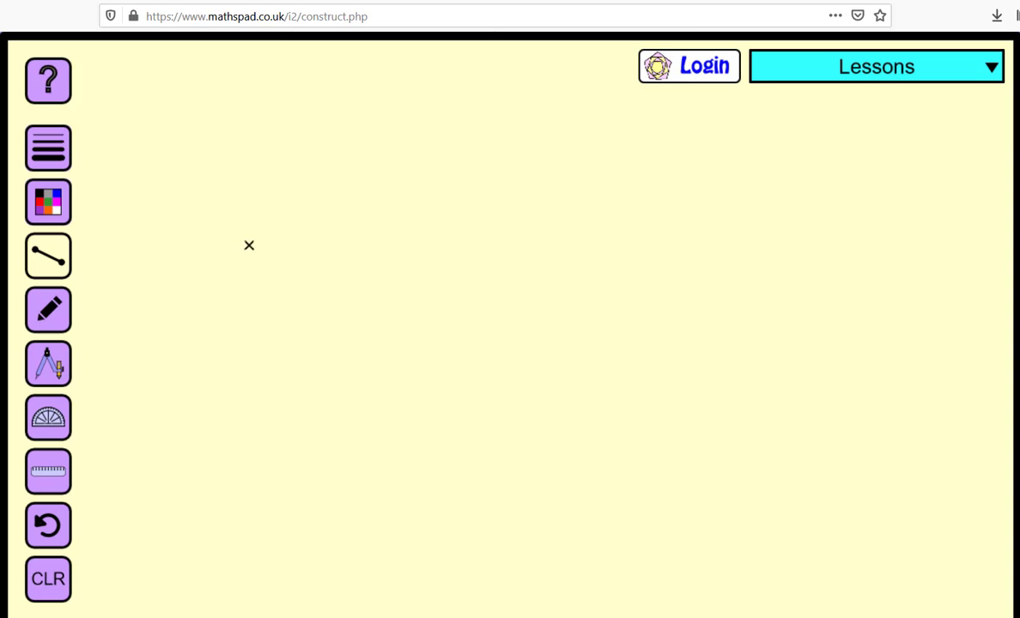
pyautogui.moveTo(188, 250); pyautogui.dragTo(457, 247)
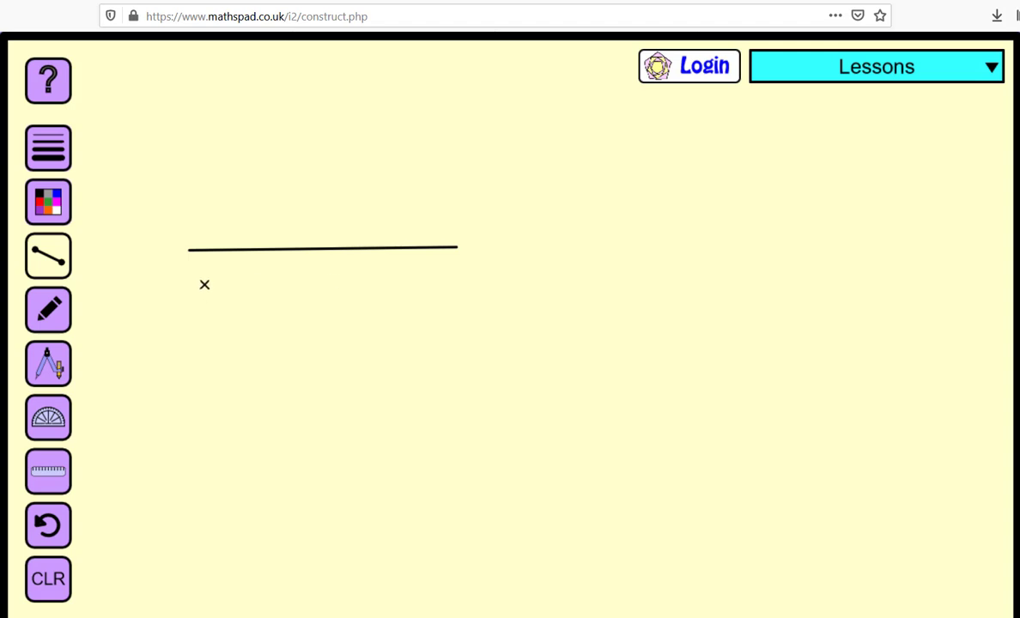
pyautogui.moveTo(201, 282); pyautogui.dragTo(348, 421)
pyautogui.moveTo(465, 344); pyautogui.dragTo(680, 353)
pyautogui.moveTo(683, 205); pyautogui.dragTo(686, 197)
pyautogui.moveTo(653, 248); pyautogui.dragTo(590, 301)
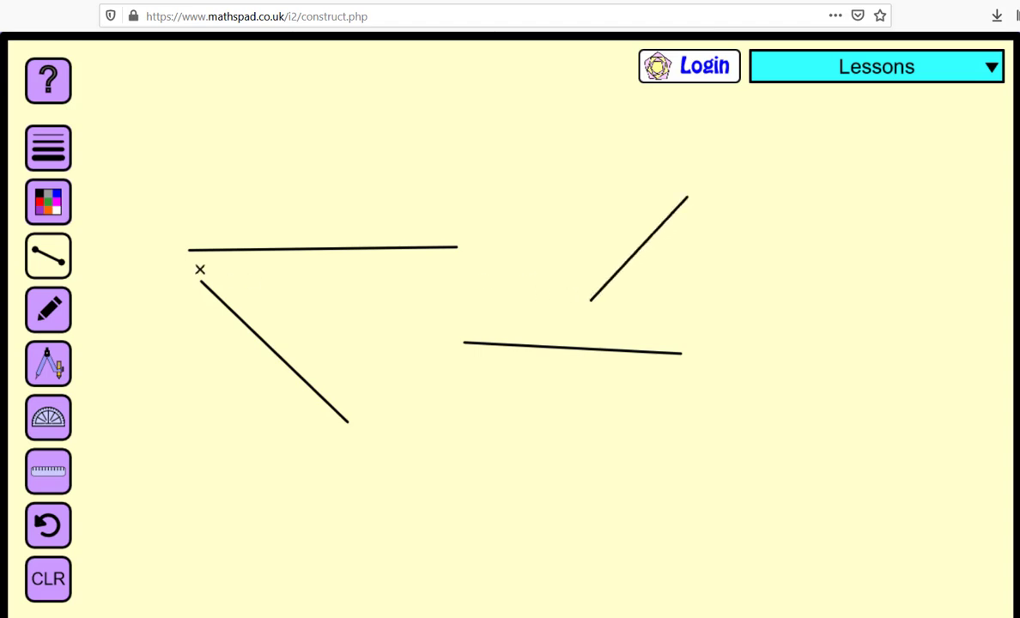
pyautogui.click(48, 270)
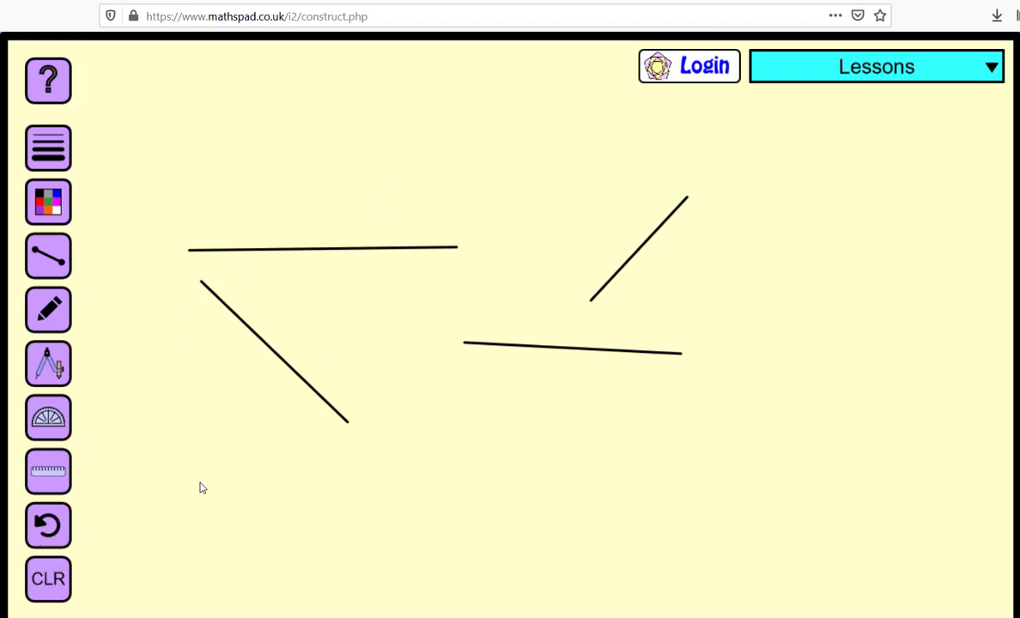
# Undo two lines, clear the canvas, and draw one horizontal segment across the middle
pyautogui.click(49, 528)
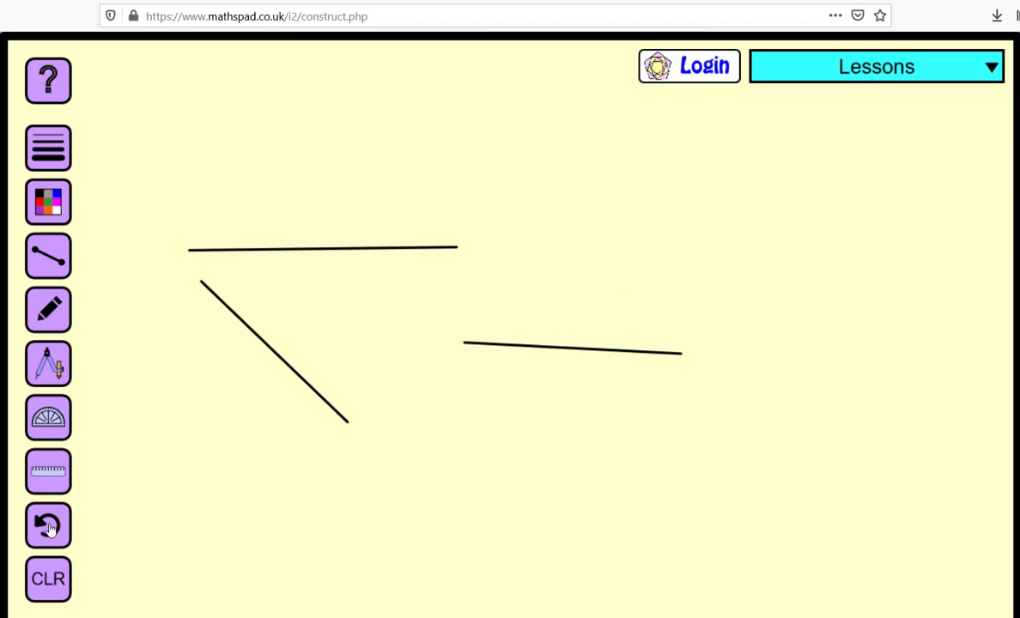
pyautogui.click(49, 528)
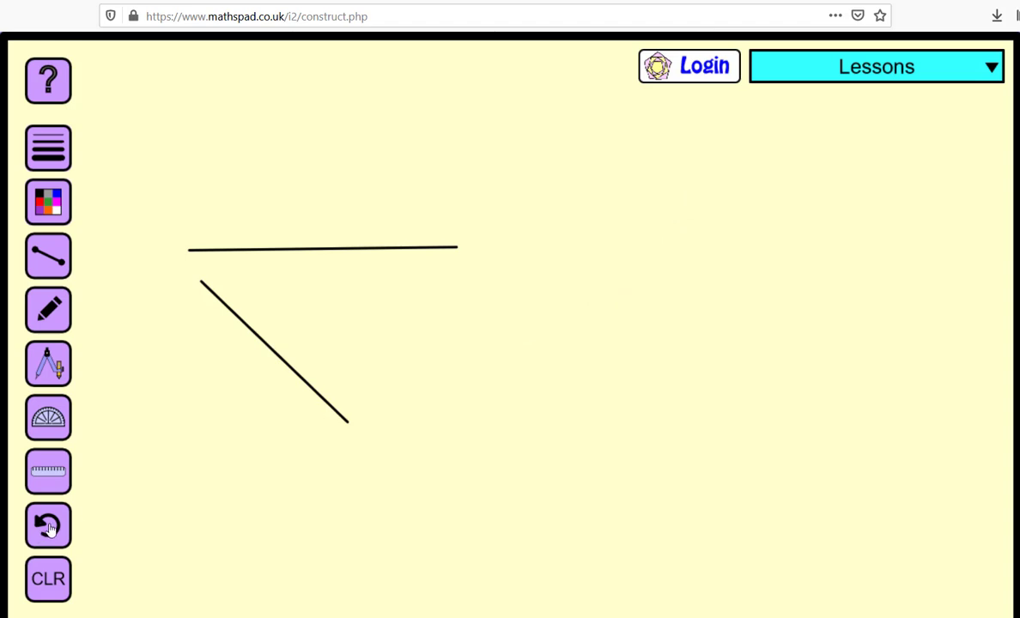
pyautogui.click(49, 587)
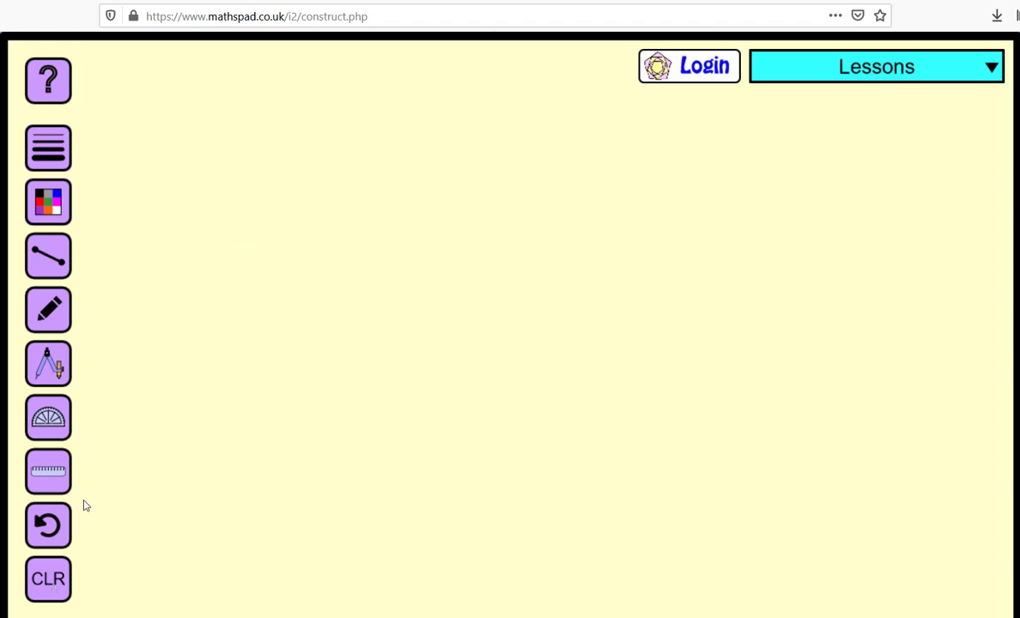
pyautogui.click(47, 248)
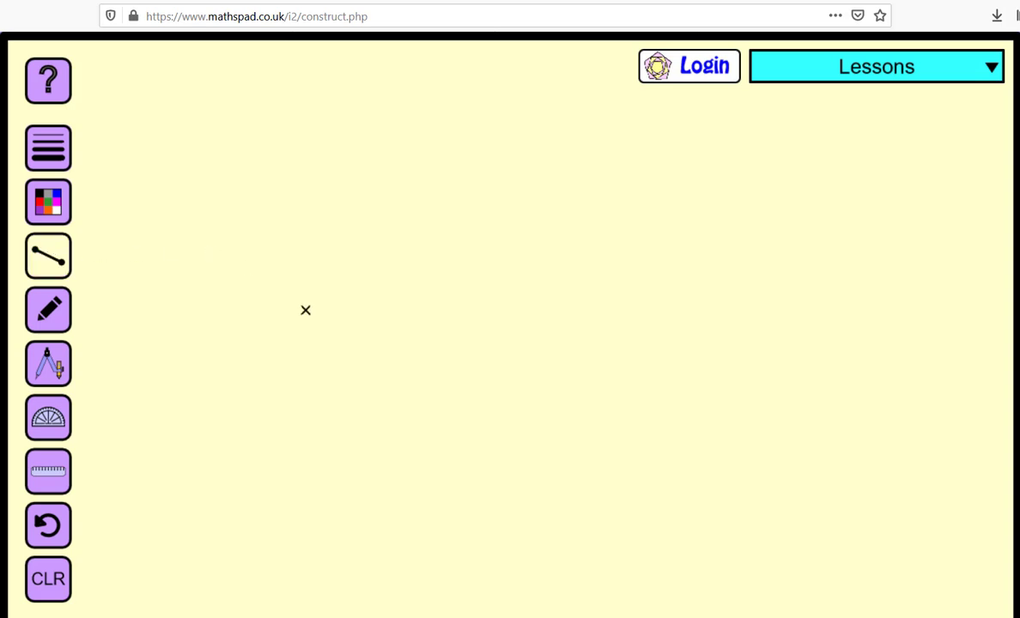
pyautogui.moveTo(305, 311)
pyautogui.mouseDown()
pyautogui.moveTo(387, 300)
pyautogui.moveTo(636, 310)
pyautogui.mouseUp()
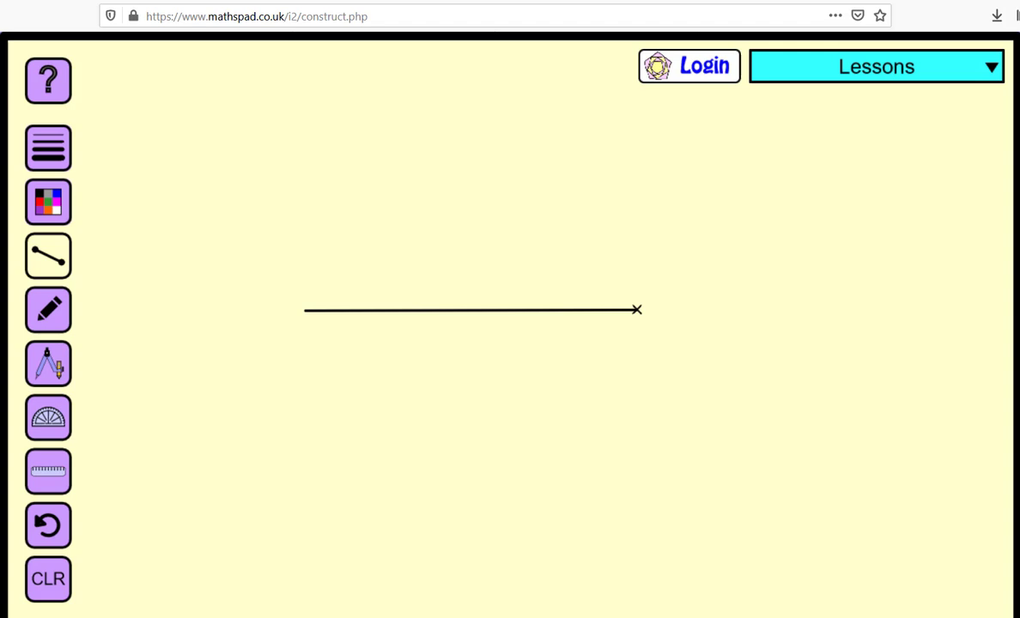
pyautogui.click(53, 273)
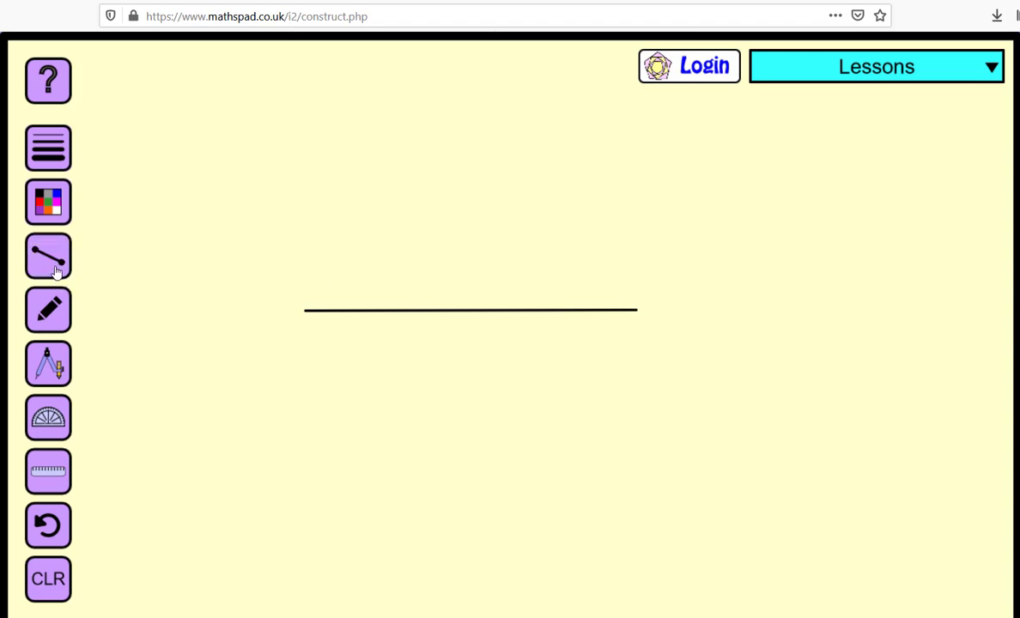
# Set the compass needle on the segment's left end and draw an arc past the midpoint
pyautogui.click(48, 364)
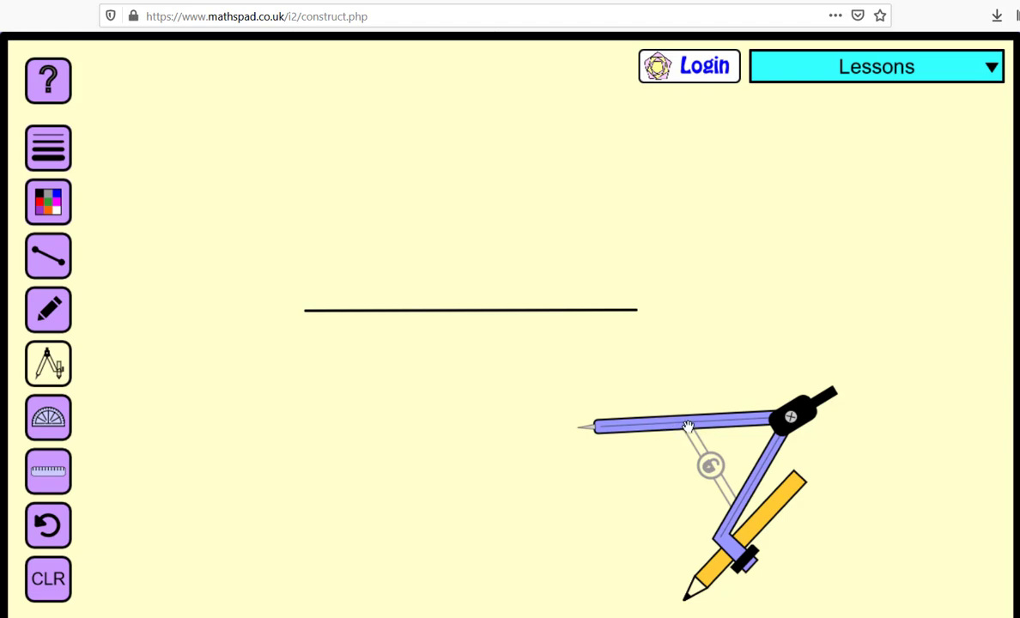
pyautogui.moveTo(687, 427)
pyautogui.mouseDown()
pyautogui.moveTo(669, 406)
pyautogui.moveTo(480, 352)
pyautogui.moveTo(418, 307)
pyautogui.mouseUp()
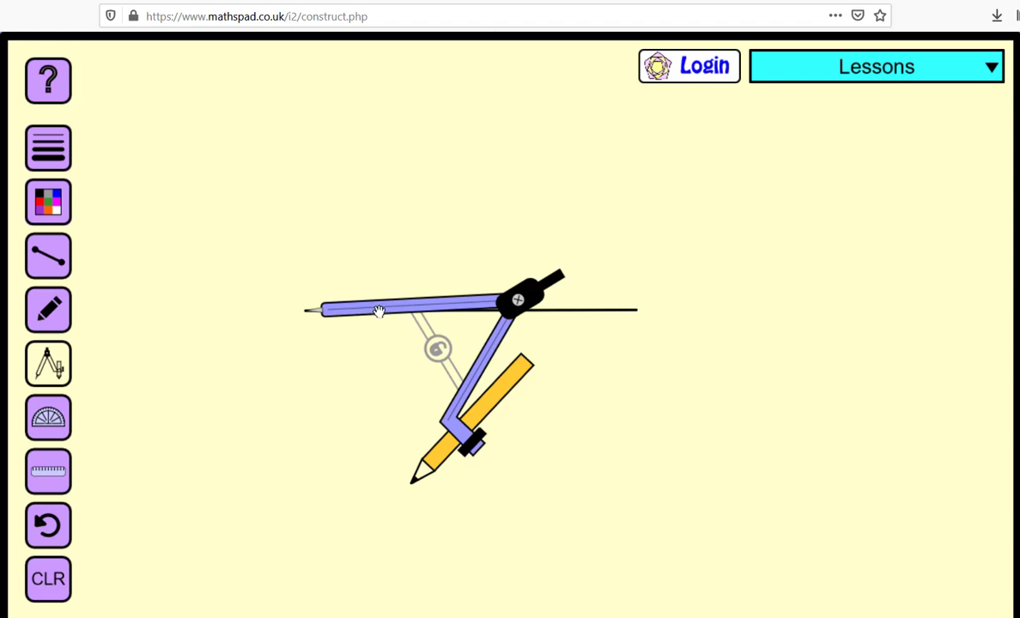
pyautogui.moveTo(378, 310)
pyautogui.mouseDown()
pyautogui.moveTo(374, 353)
pyautogui.moveTo(364, 312)
pyautogui.mouseUp()
pyautogui.moveTo(365, 323)
pyautogui.mouseDown()
pyautogui.moveTo(354, 340)
pyautogui.moveTo(368, 316)
pyautogui.moveTo(709, 304)
pyautogui.moveTo(370, 303)
pyautogui.mouseUp()
pyautogui.moveTo(473, 378)
pyautogui.mouseDown()
pyautogui.moveTo(507, 296)
pyautogui.moveTo(515, 228)
pyautogui.moveTo(560, 211)
pyautogui.moveTo(408, 228)
pyautogui.moveTo(507, 225)
pyautogui.moveTo(371, 245)
pyautogui.moveTo(549, 248)
pyautogui.moveTo(465, 263)
pyautogui.moveTo(454, 237)
pyautogui.moveTo(336, 242)
pyautogui.moveTo(406, 250)
pyautogui.moveTo(481, 241)
pyautogui.moveTo(528, 262)
pyautogui.moveTo(526, 240)
pyautogui.moveTo(554, 244)
pyautogui.moveTo(485, 257)
pyautogui.moveTo(493, 242)
pyautogui.moveTo(470, 246)
pyautogui.moveTo(499, 237)
pyautogui.moveTo(468, 244)
pyautogui.moveTo(481, 243)
pyautogui.mouseUp()
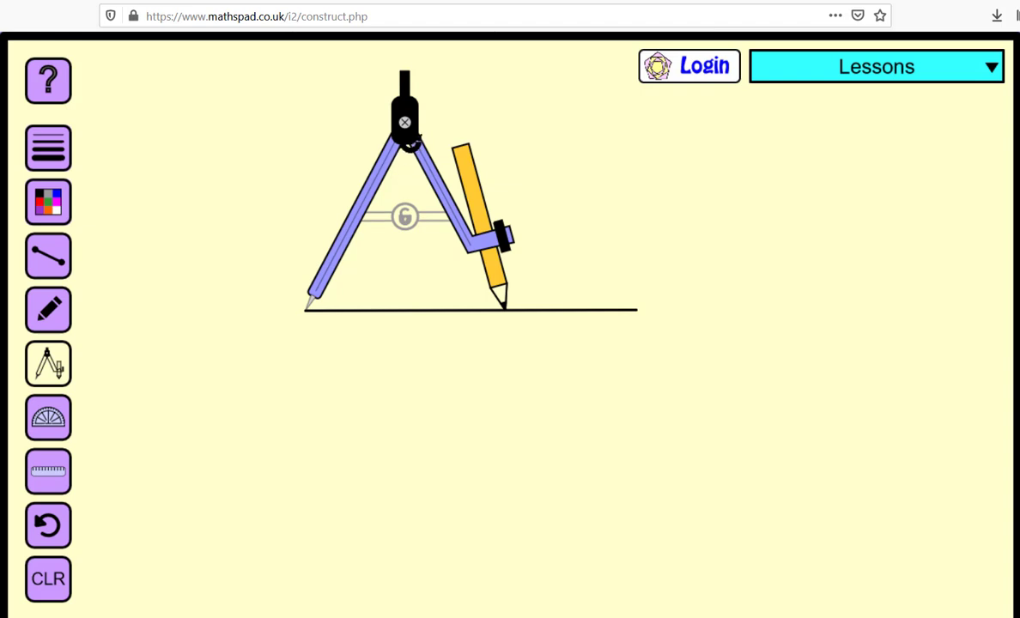
pyautogui.moveTo(405, 124)
pyautogui.mouseDown()
pyautogui.moveTo(431, 198)
pyautogui.moveTo(433, 153)
pyautogui.moveTo(386, 100)
pyautogui.moveTo(260, 99)
pyautogui.moveTo(194, 116)
pyautogui.moveTo(259, 131)
pyautogui.moveTo(326, 187)
pyautogui.moveTo(352, 306)
pyautogui.moveTo(344, 322)
pyautogui.moveTo(393, 280)
pyautogui.moveTo(351, 190)
pyautogui.moveTo(288, 150)
pyautogui.moveTo(228, 138)
pyautogui.moveTo(268, 146)
pyautogui.mouseUp()
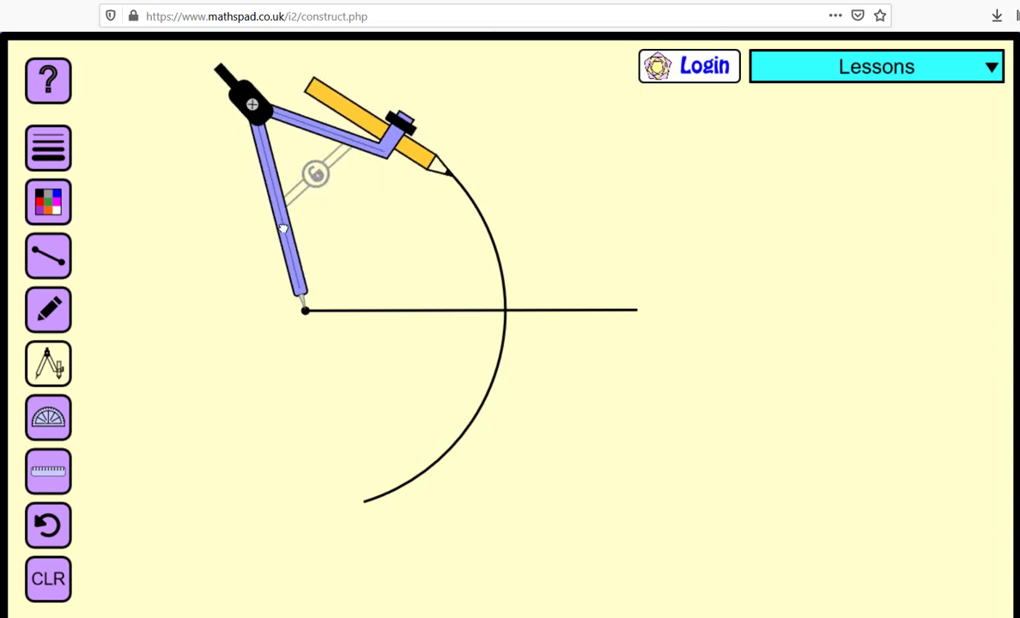
# Move the compass needle to the right end and sweep an arc through the first arc
pyautogui.moveTo(264, 213); pyautogui.dragTo(616, 243)
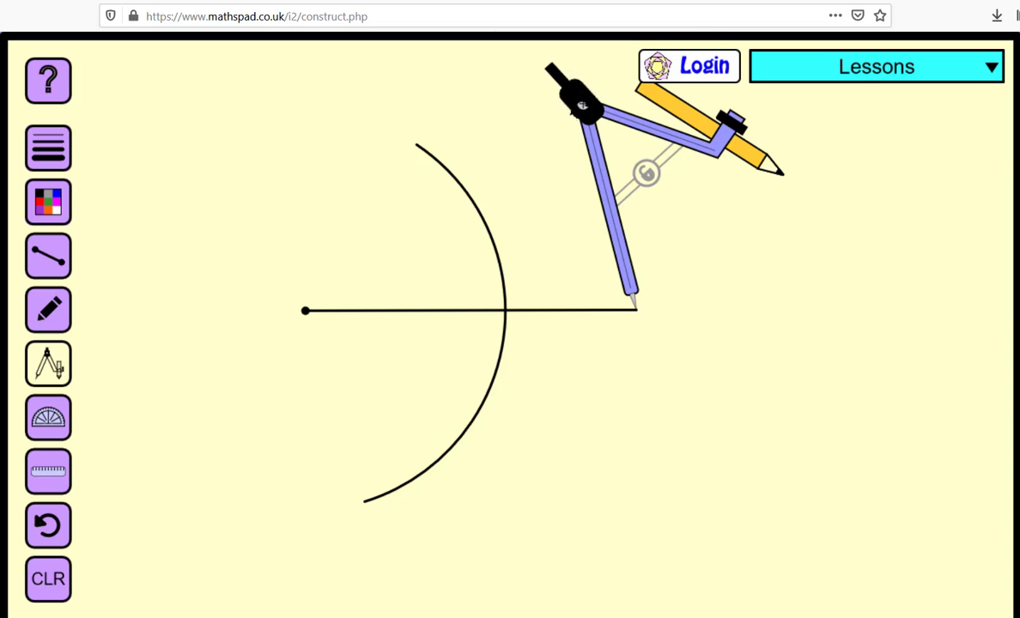
pyautogui.moveTo(542, 96)
pyautogui.mouseDown()
pyautogui.moveTo(554, 125)
pyautogui.moveTo(506, 202)
pyautogui.mouseUp()
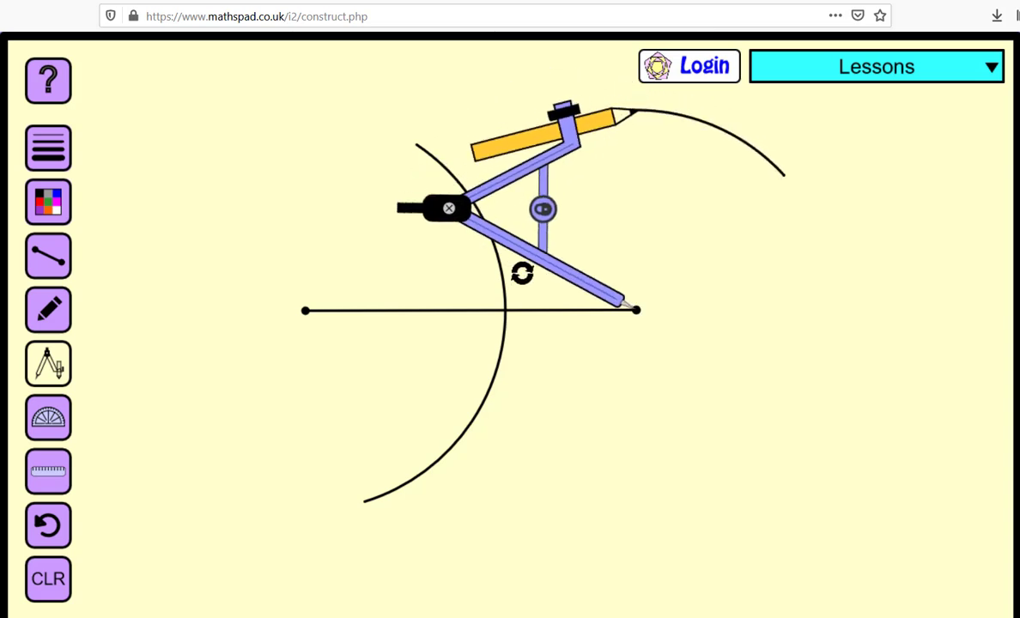
pyautogui.moveTo(523, 275)
pyautogui.mouseDown()
pyautogui.moveTo(551, 302)
pyautogui.moveTo(558, 266)
pyautogui.moveTo(524, 217)
pyautogui.moveTo(466, 213)
pyautogui.moveTo(460, 251)
pyautogui.moveTo(475, 280)
pyautogui.moveTo(575, 370)
pyautogui.moveTo(591, 378)
pyautogui.moveTo(625, 363)
pyautogui.moveTo(670, 421)
pyautogui.moveTo(749, 412)
pyautogui.mouseUp()
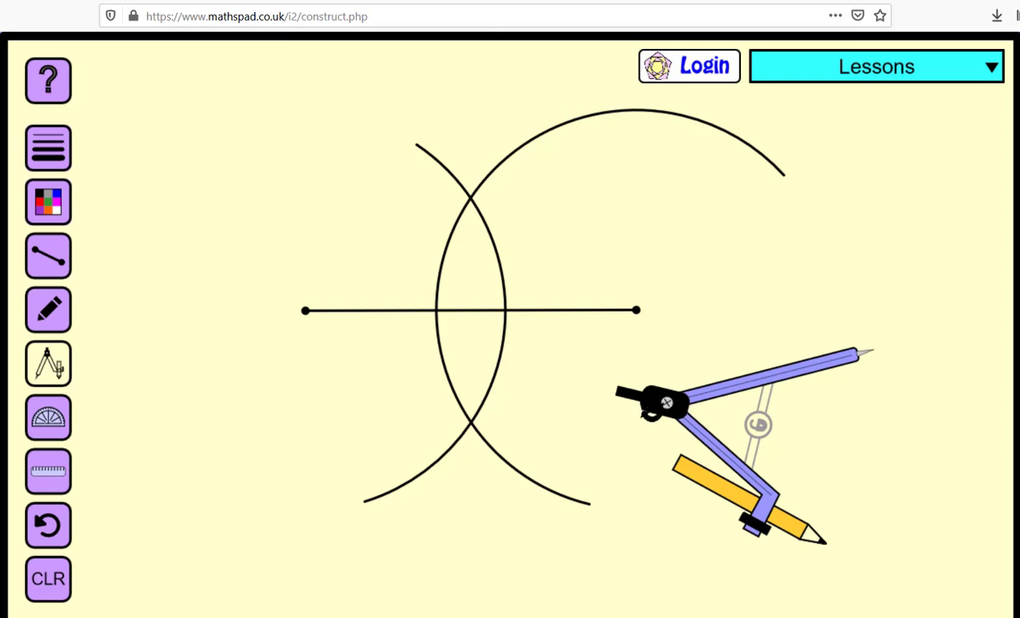
# Put the compass away and lay a ruler along the horizontal segment
pyautogui.click(54, 367)
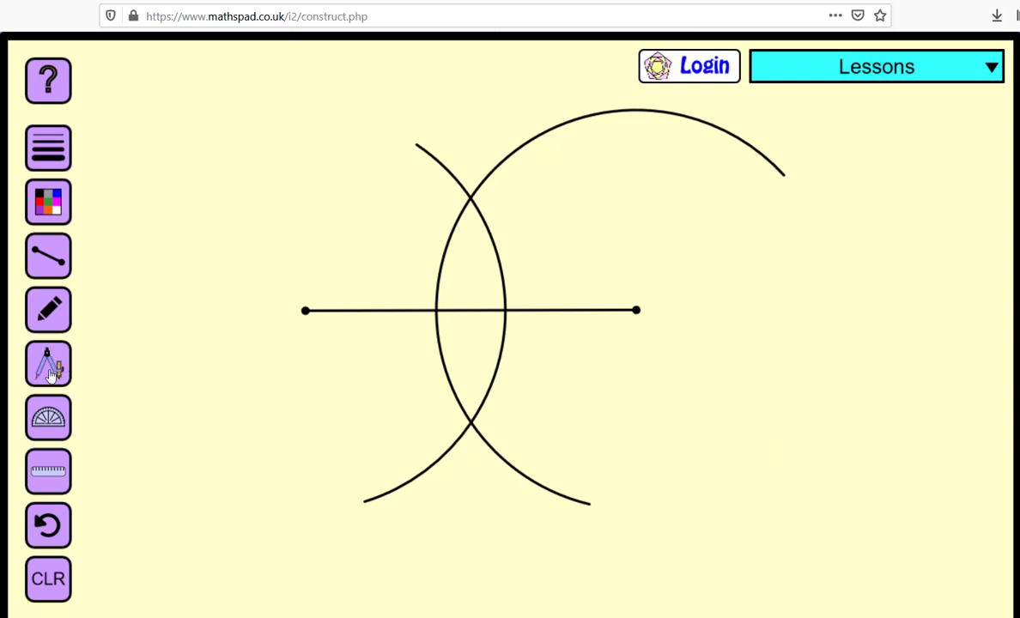
pyautogui.click(51, 372)
pyautogui.click(51, 371)
pyautogui.click(51, 481)
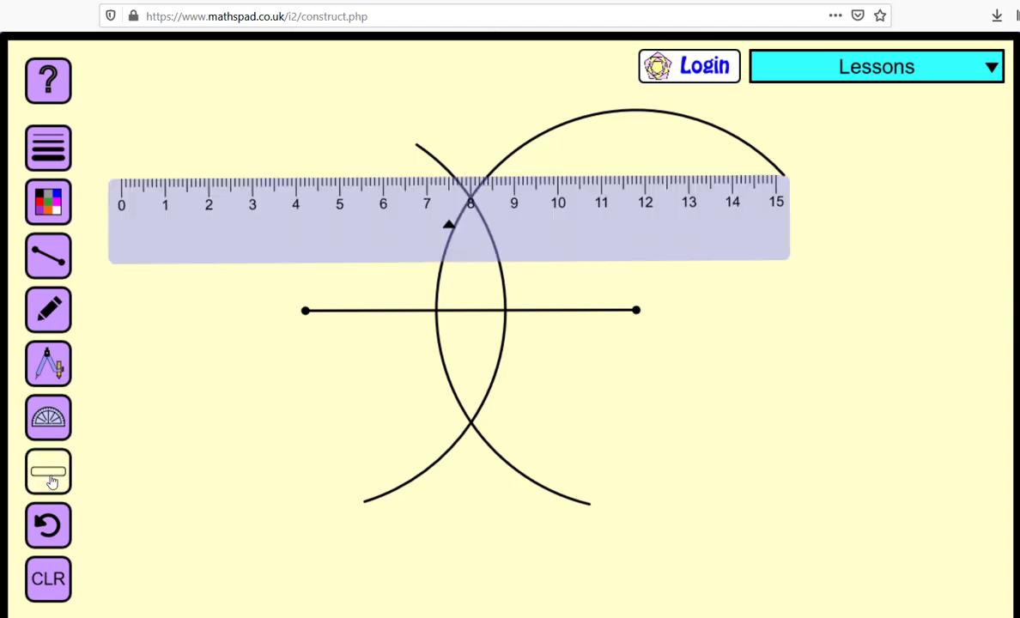
pyautogui.click(52, 482)
pyautogui.click(52, 482)
pyautogui.moveTo(323, 222); pyautogui.dragTo(447, 346)
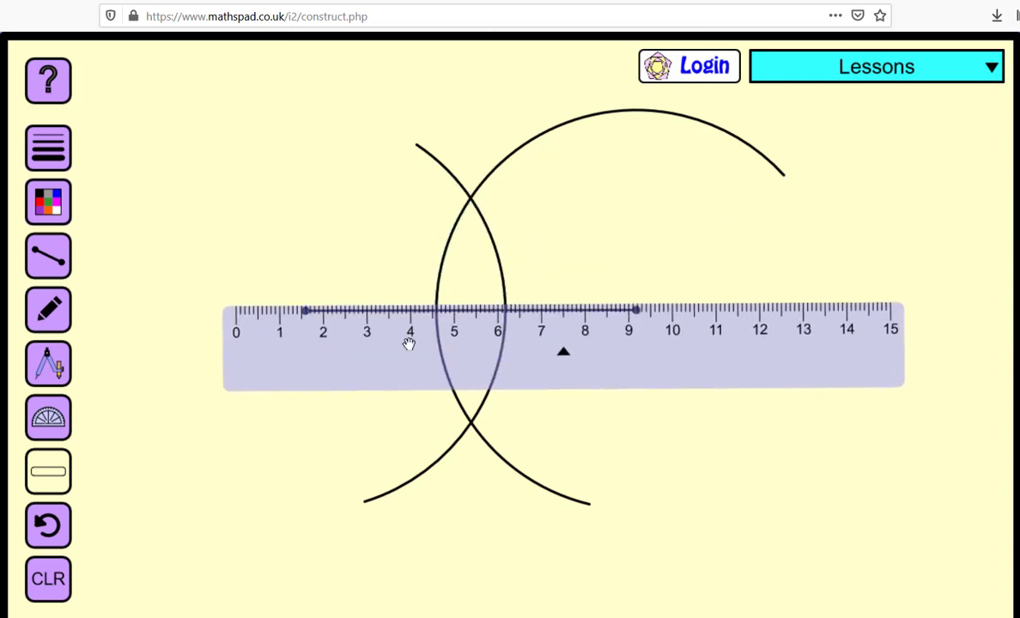
pyautogui.moveTo(336, 342); pyautogui.dragTo(369, 346)
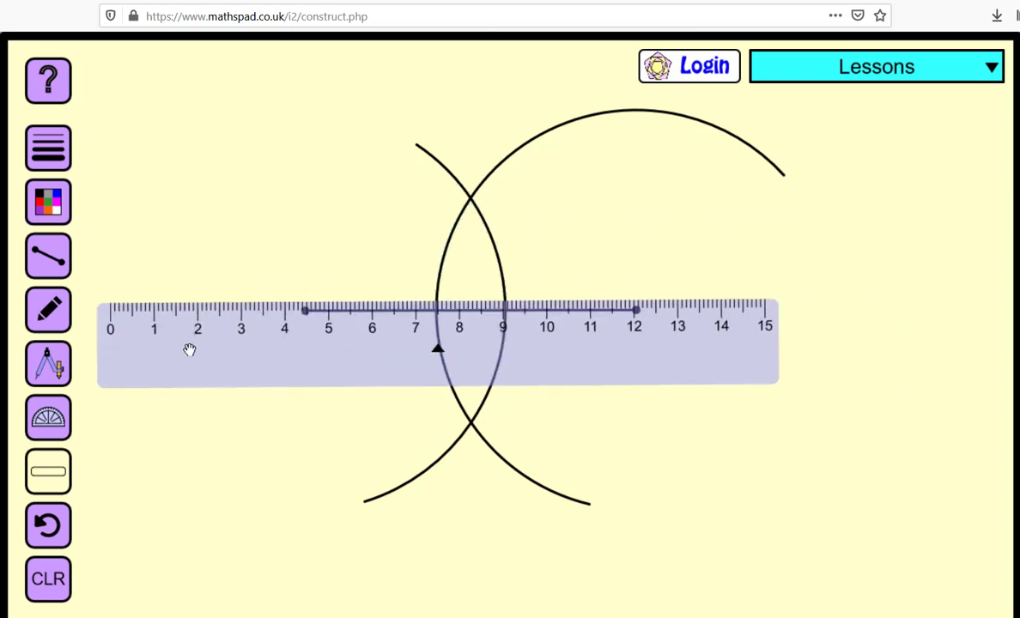
pyautogui.moveTo(360, 356)
pyautogui.mouseDown()
pyautogui.moveTo(492, 349)
pyautogui.moveTo(398, 352)
pyautogui.mouseUp()
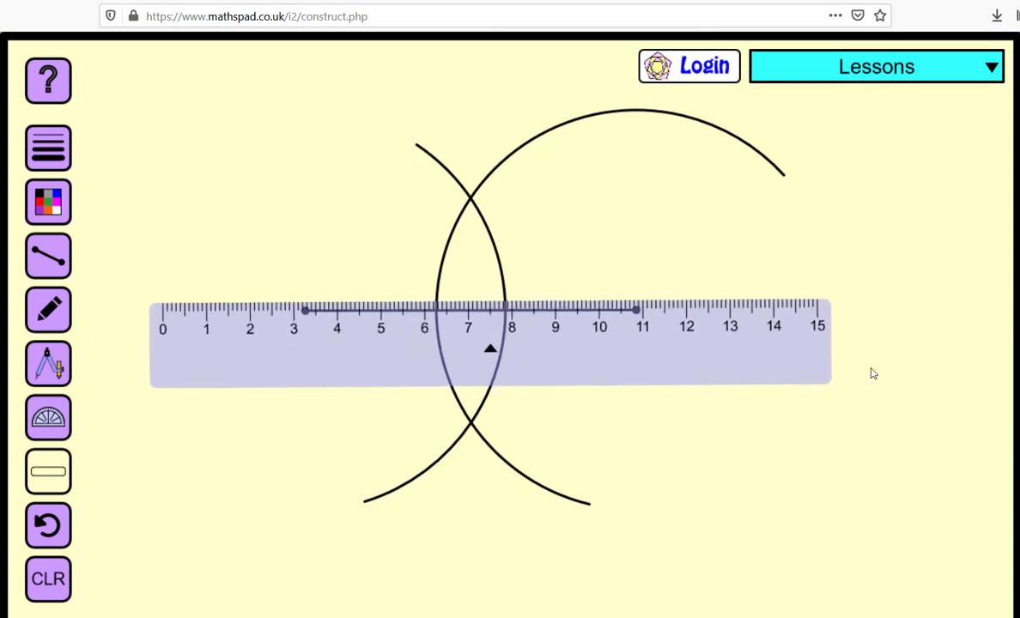
# Turn the ruler upright and line its edge through both arc intersections
pyautogui.moveTo(825, 344); pyautogui.dragTo(573, 93)
pyautogui.moveTo(307, 244); pyautogui.dragTo(357, 429)
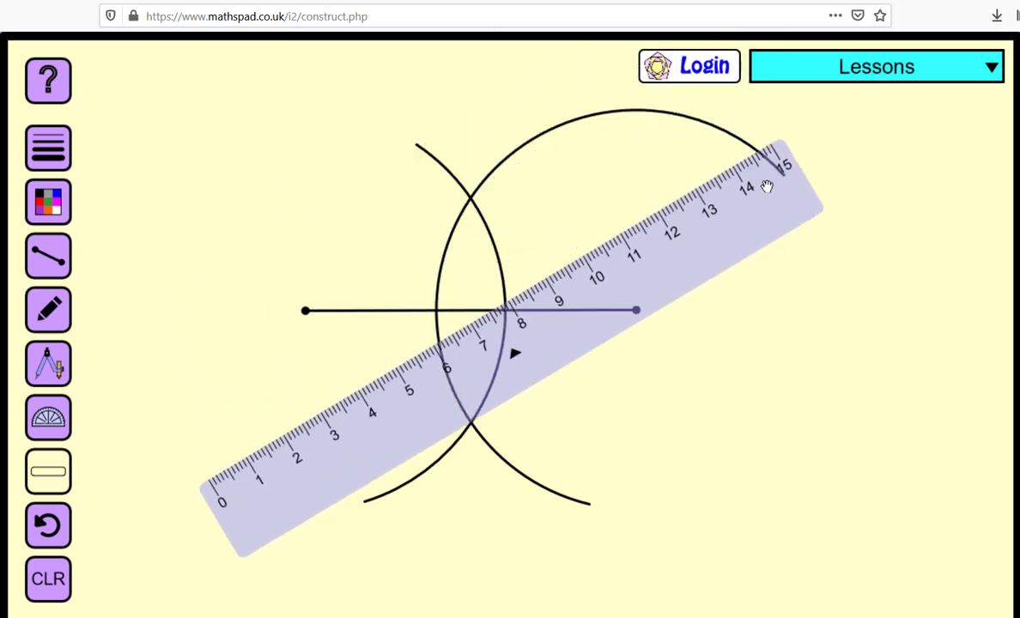
pyautogui.moveTo(781, 163); pyautogui.dragTo(359, 50)
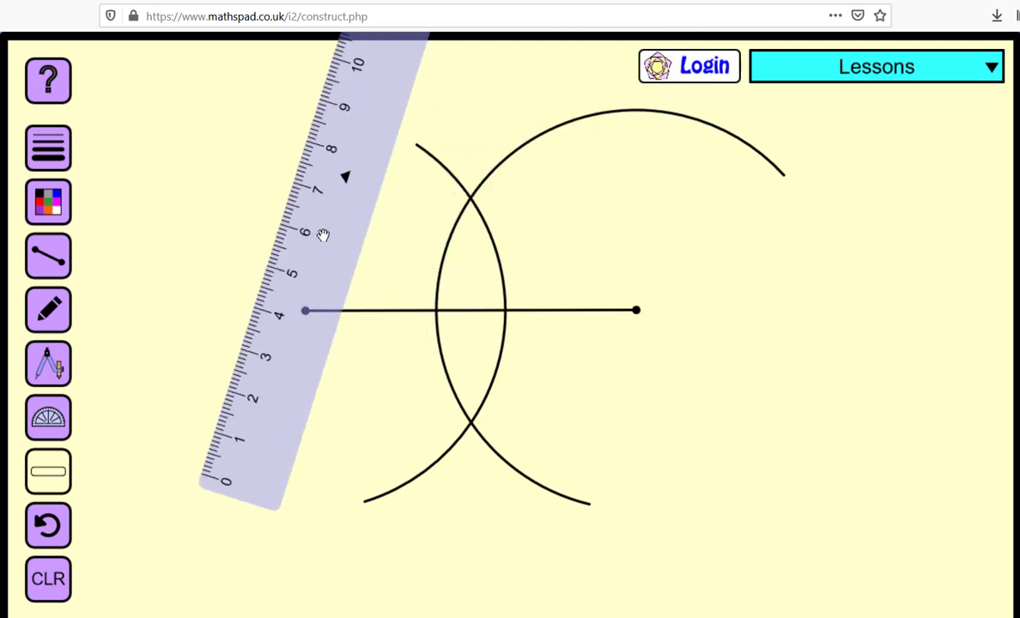
pyautogui.moveTo(333, 245); pyautogui.dragTo(568, 370)
pyautogui.moveTo(549, 290); pyautogui.dragTo(689, 561)
pyautogui.moveTo(687, 463); pyautogui.dragTo(513, 471)
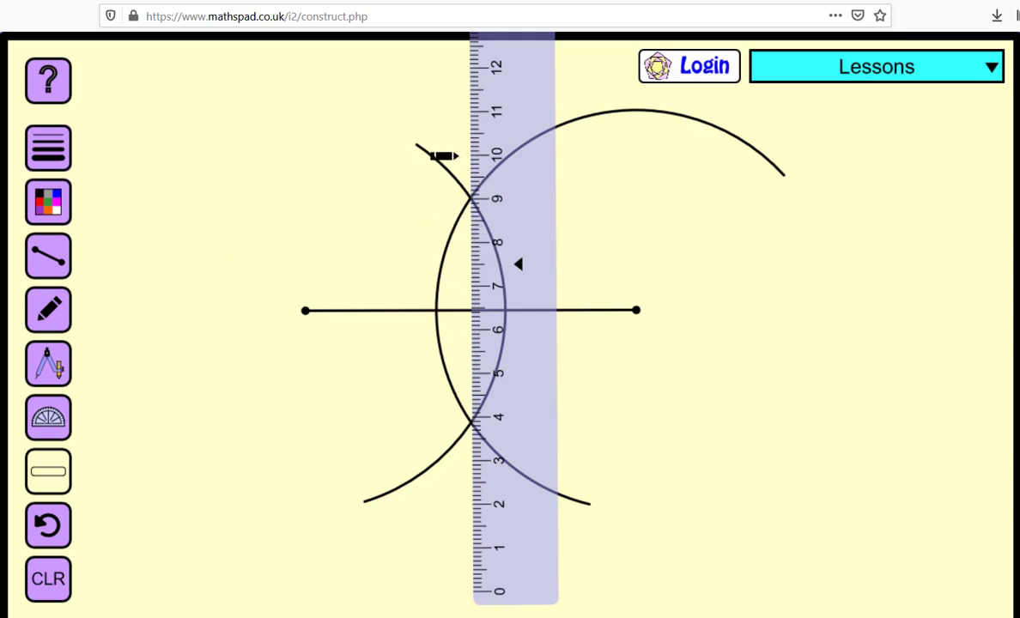
# Draw a vertical line along the ruler through both arc crossings, then remove the ruler
pyautogui.click(47, 317)
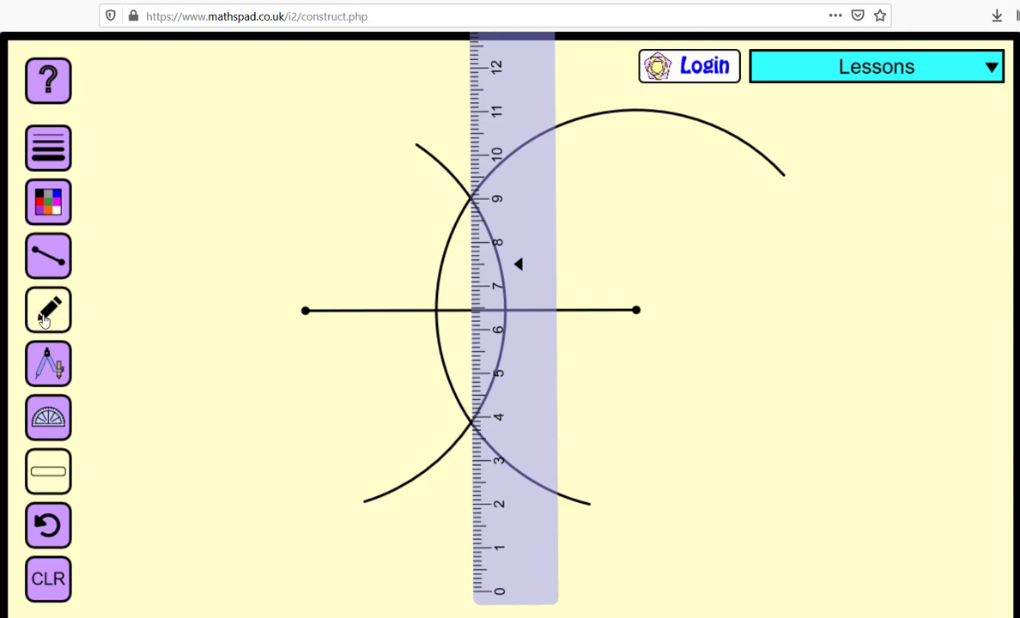
pyautogui.click(44, 316)
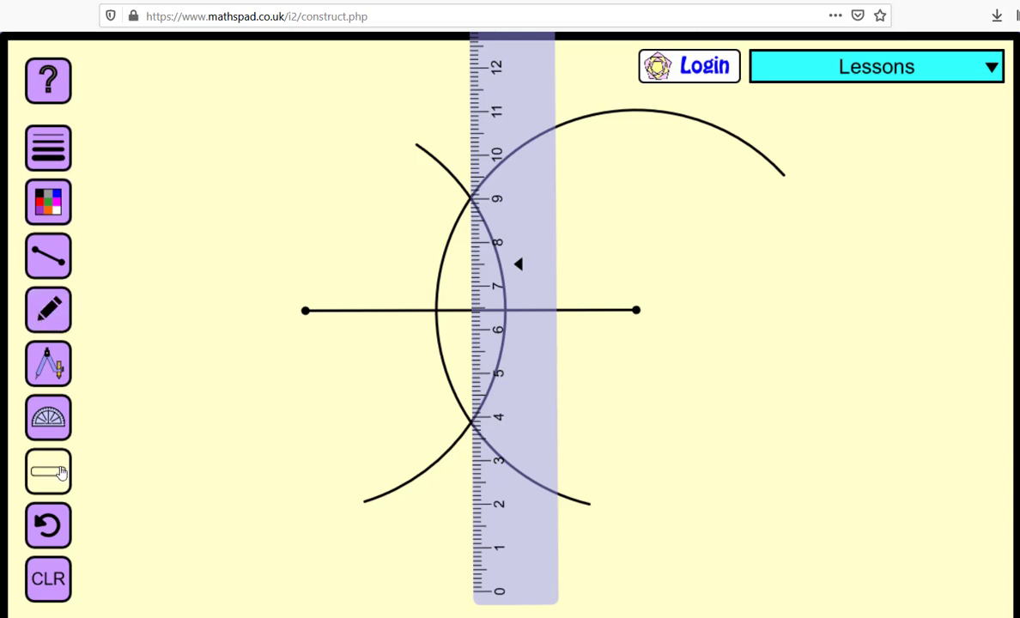
pyautogui.click(47, 318)
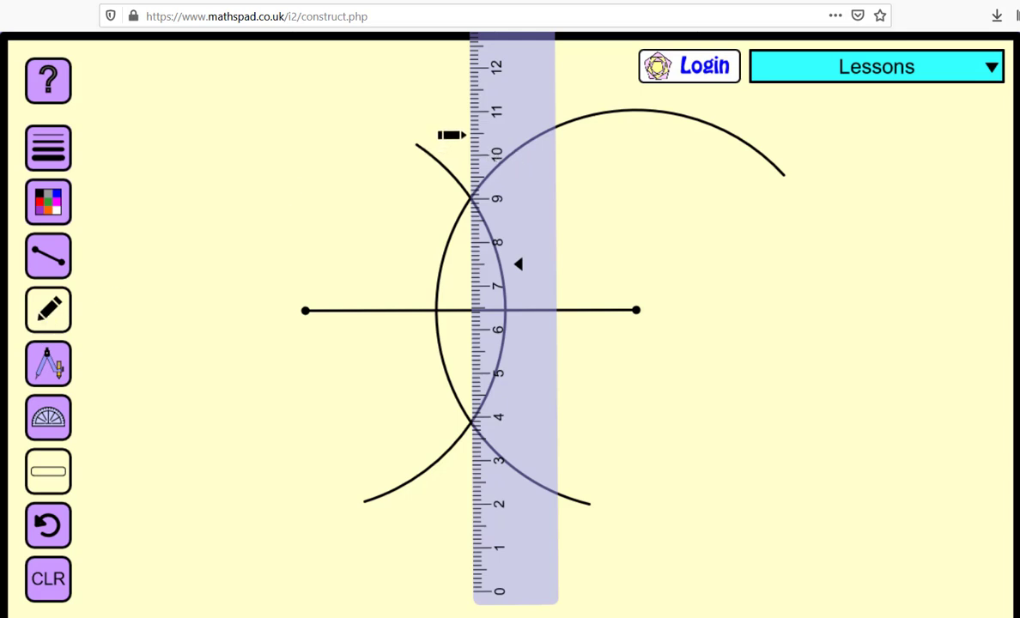
pyautogui.click(50, 300)
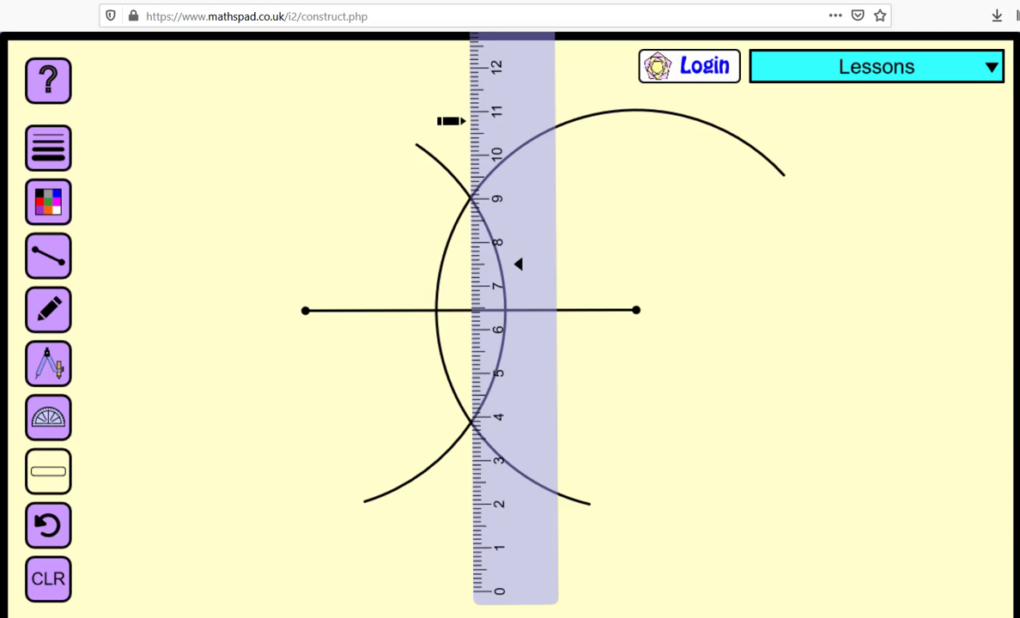
pyautogui.moveTo(465, 121)
pyautogui.mouseDown()
pyautogui.moveTo(470, 487)
pyautogui.moveTo(441, 517)
pyautogui.moveTo(421, 519)
pyautogui.moveTo(432, 534)
pyautogui.moveTo(470, 544)
pyautogui.moveTo(469, 513)
pyautogui.mouseUp()
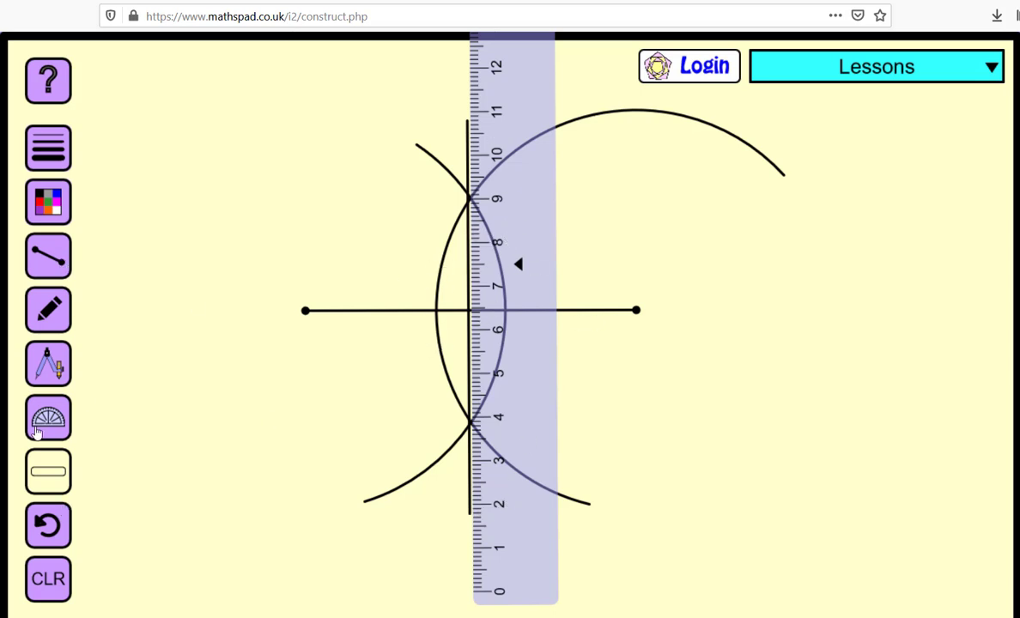
pyautogui.click(38, 464)
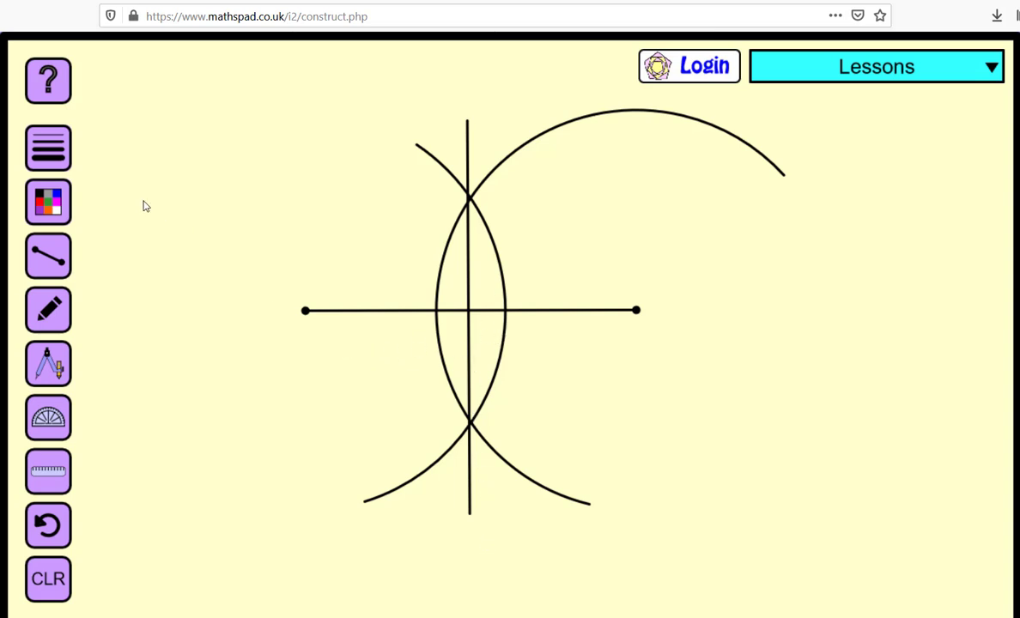
# Set the drawing line to the thinnest width and the colour to red
pyautogui.click(49, 155)
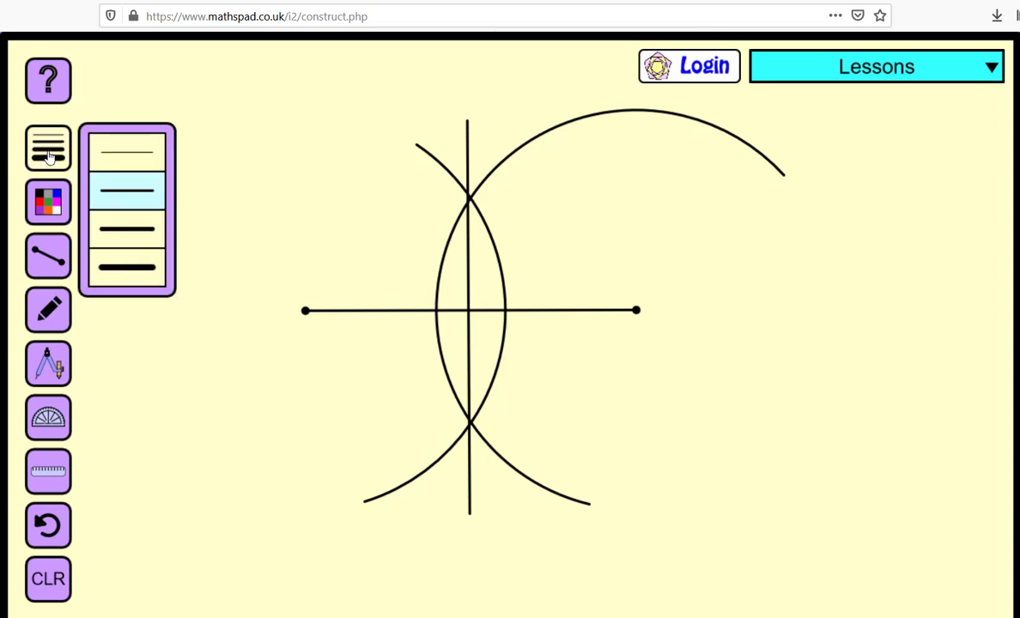
pyautogui.click(135, 165)
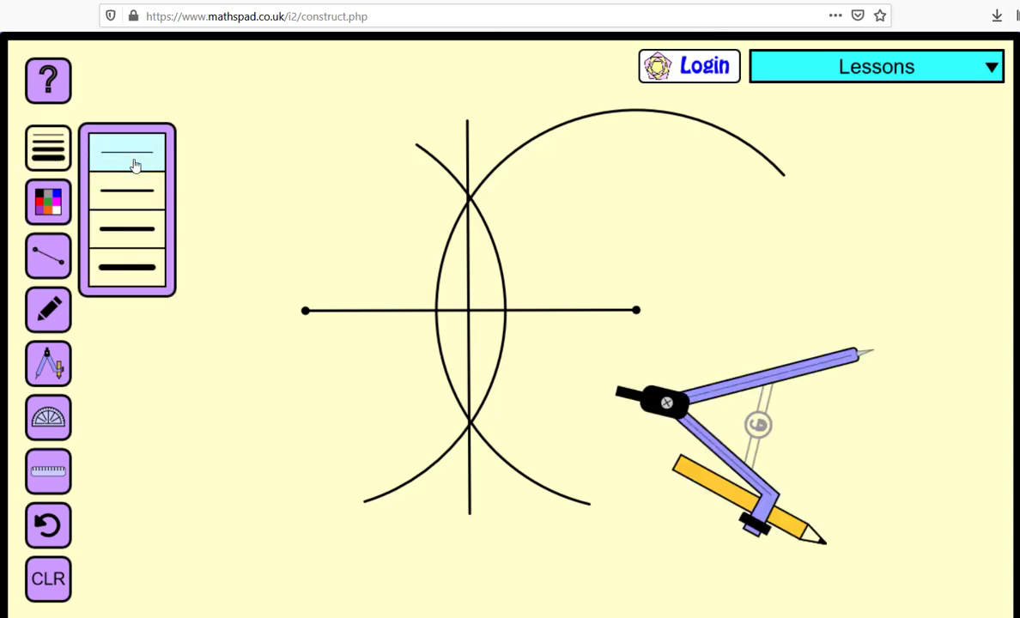
pyautogui.click(127, 184)
pyautogui.click(125, 159)
pyautogui.click(47, 199)
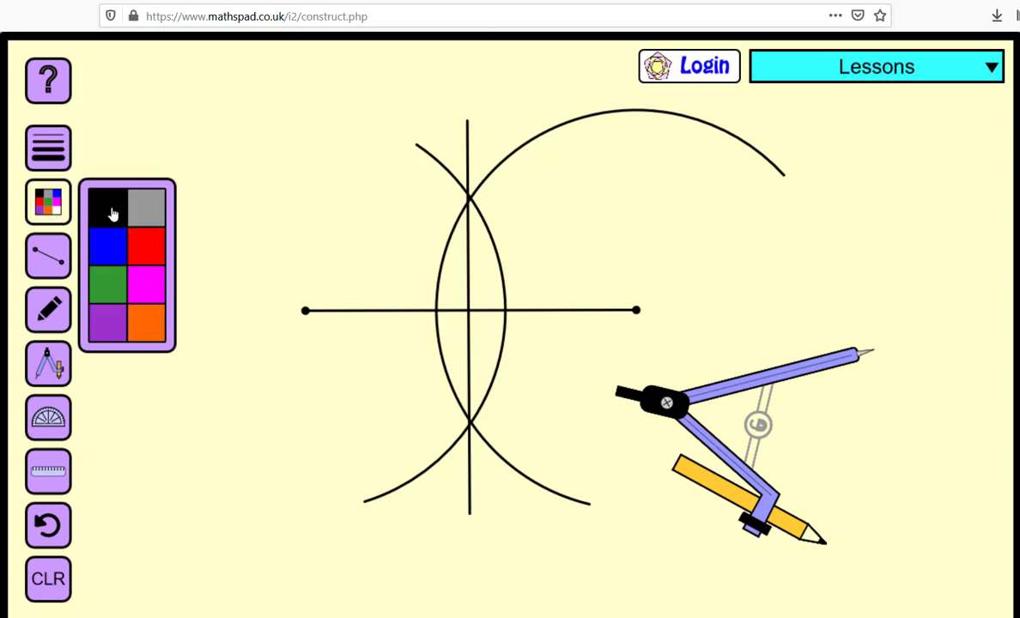
pyautogui.click(144, 237)
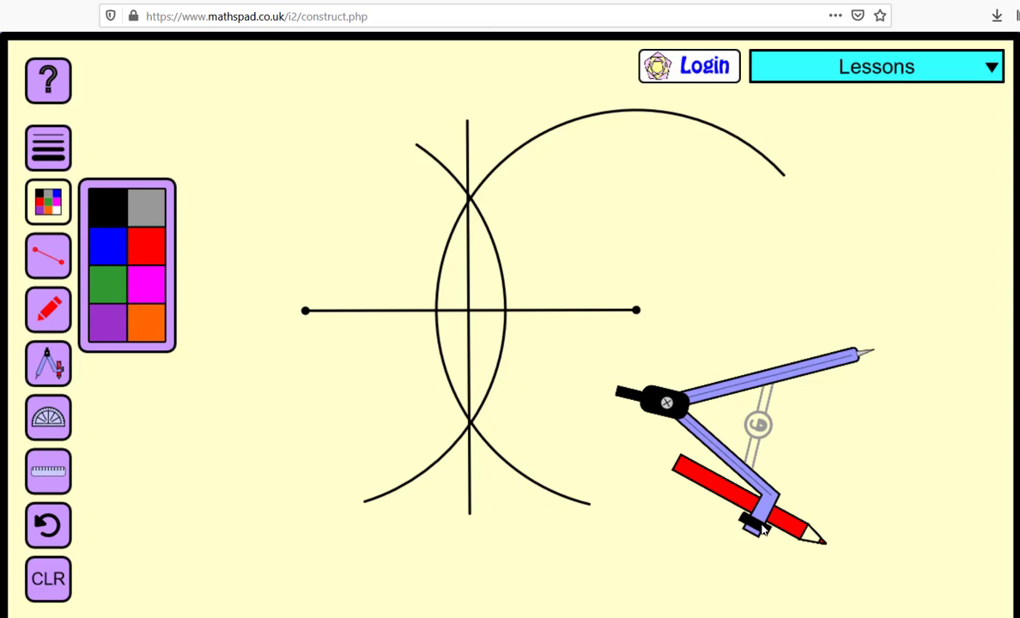
pyautogui.click(661, 407)
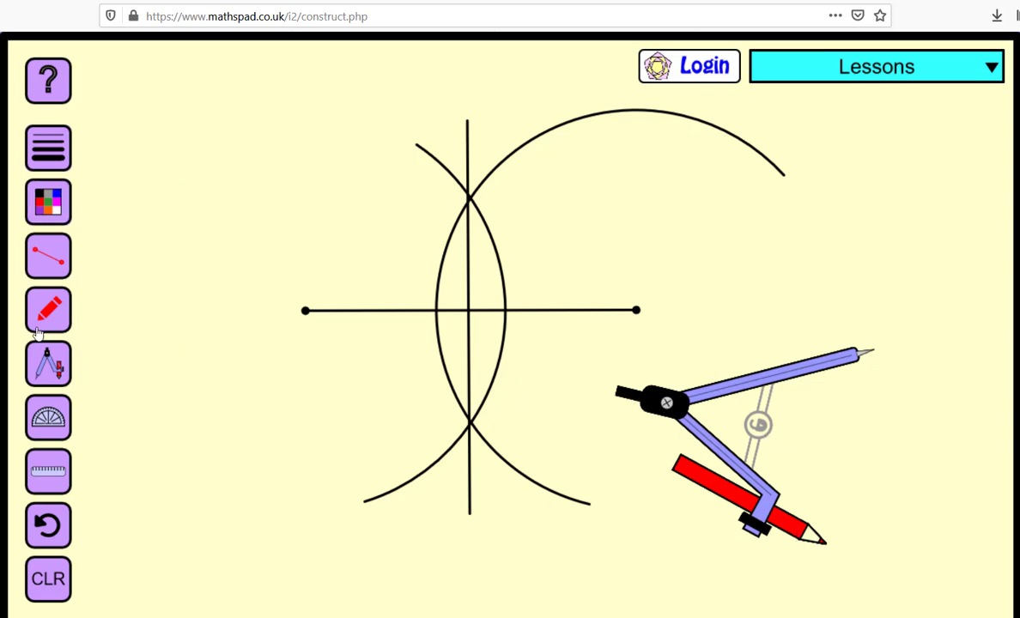
# Swing the compass to trace a thin red arc right of the construction
pyautogui.click(45, 360)
pyautogui.moveTo(716, 390)
pyautogui.mouseDown()
pyautogui.moveTo(712, 297)
pyautogui.moveTo(746, 234)
pyautogui.moveTo(792, 205)
pyautogui.moveTo(877, 200)
pyautogui.moveTo(925, 210)
pyautogui.mouseUp()
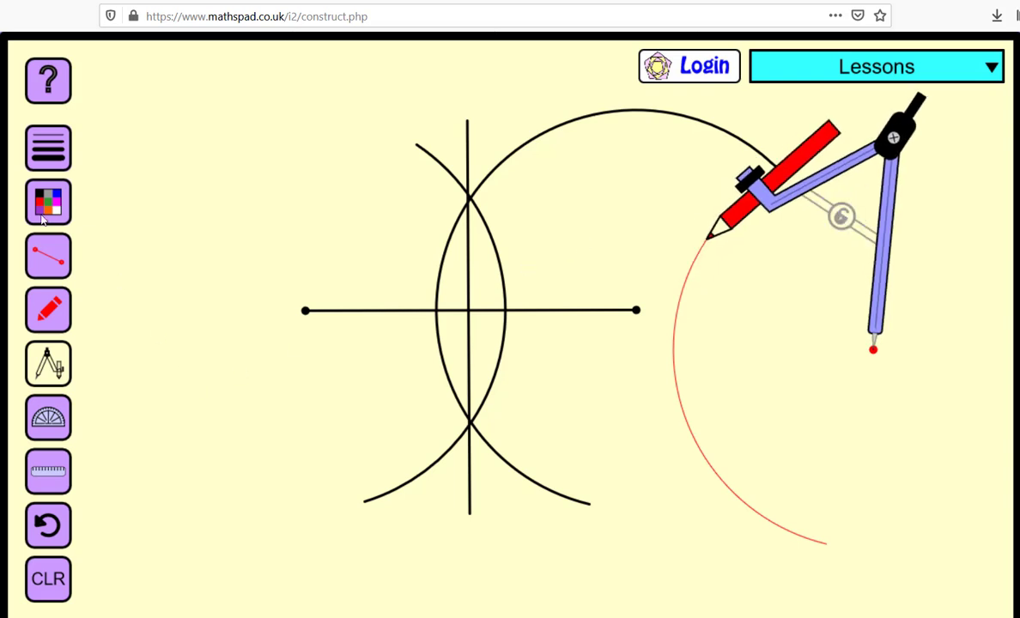
pyautogui.click(45, 199)
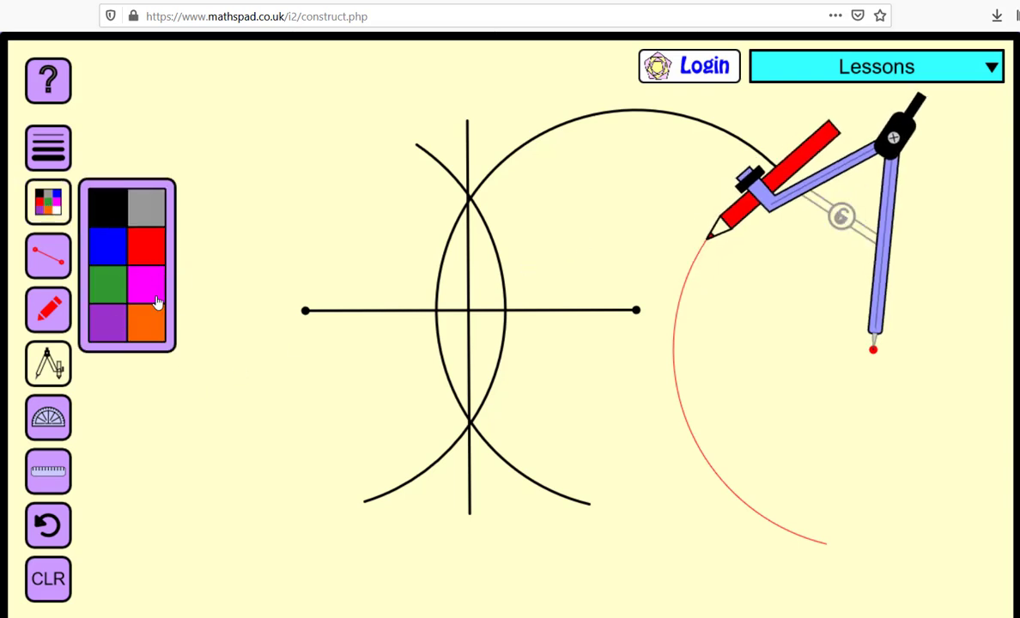
pyautogui.click(172, 420)
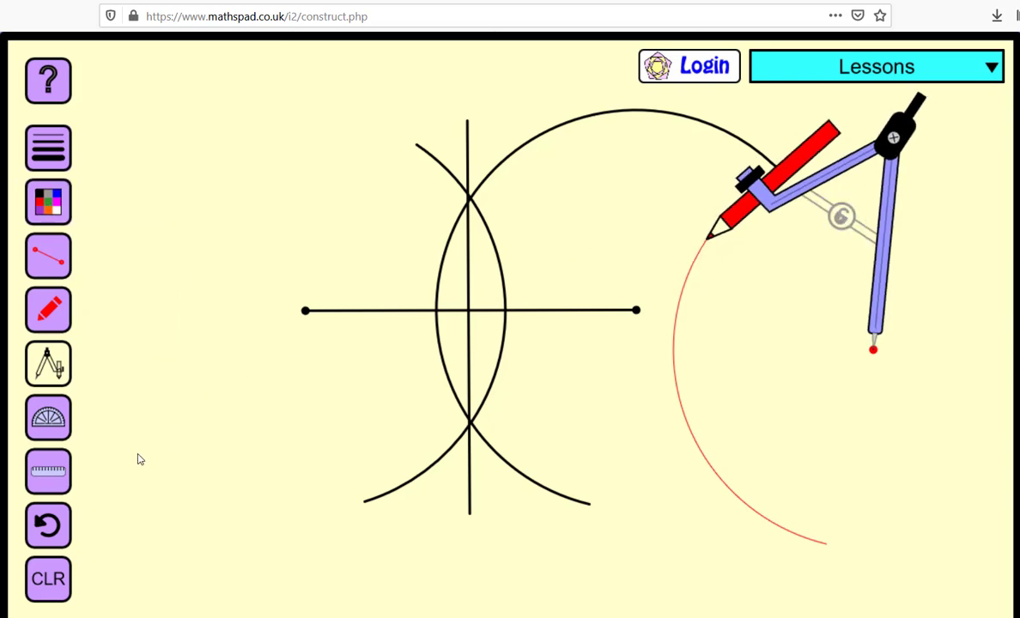
pyautogui.click(844, 67)
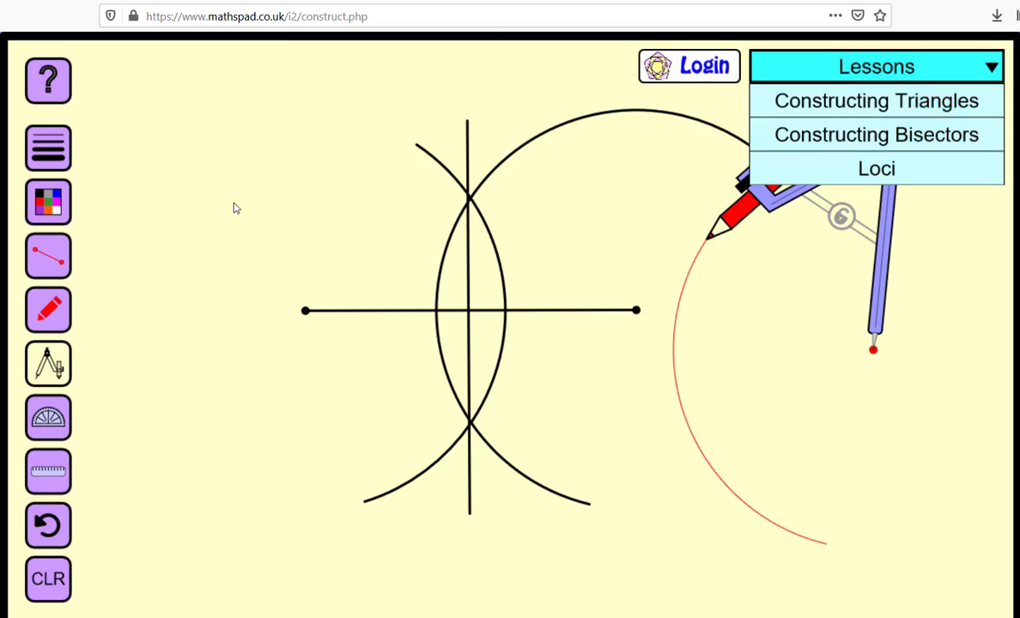
# Dismiss the Lessons dropdown to show the bisector construction and red arc
pyautogui.click(118, 184)
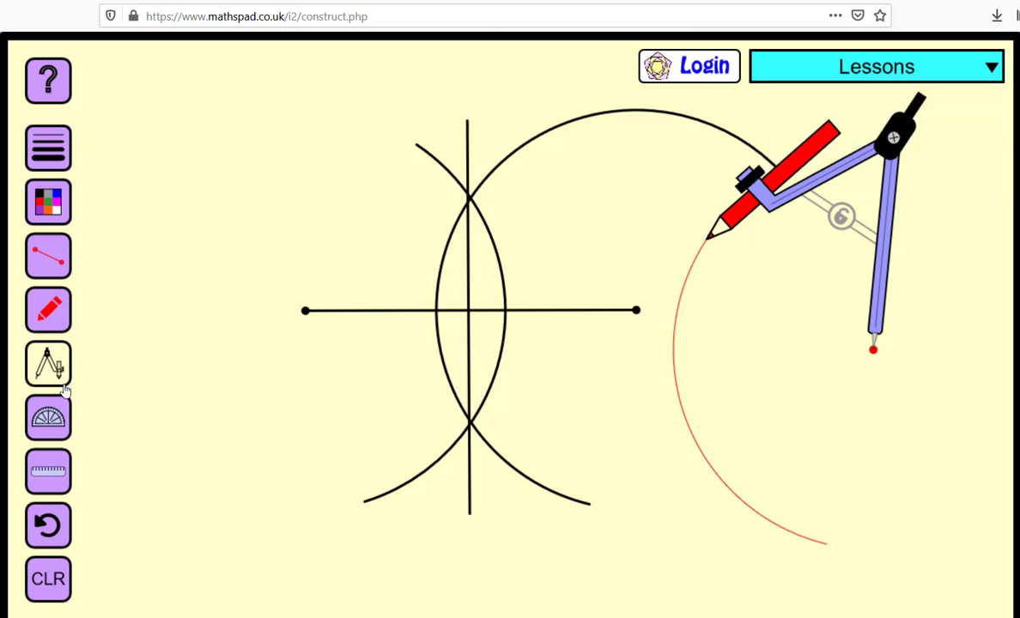